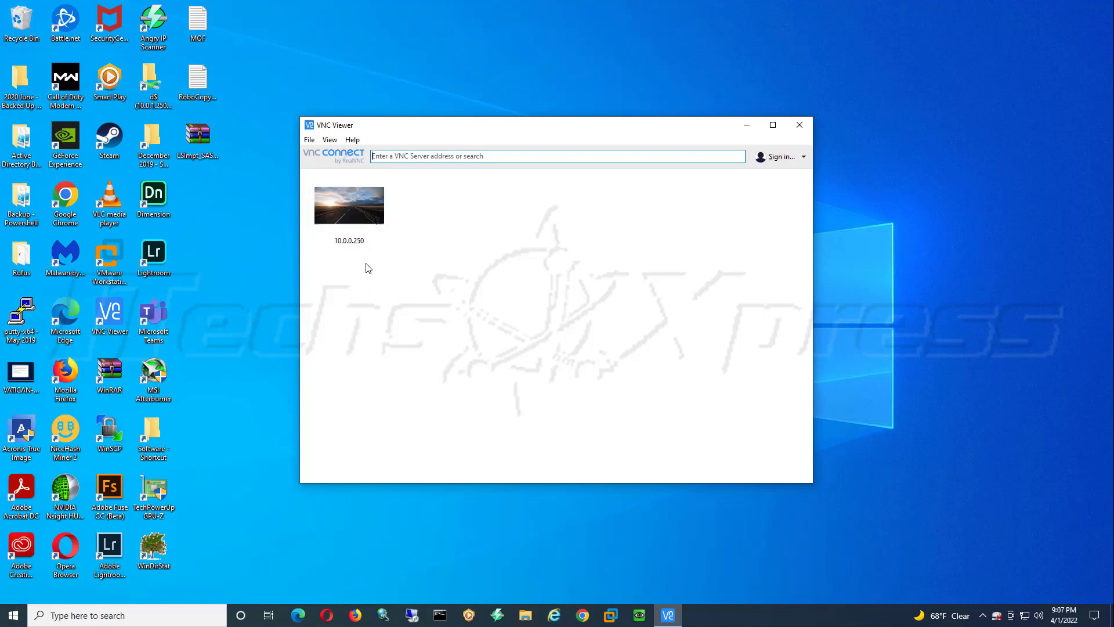
Step: Connect to the saved 10.0.0.250 entry in the VNC Viewer address book
left_click(357, 224)
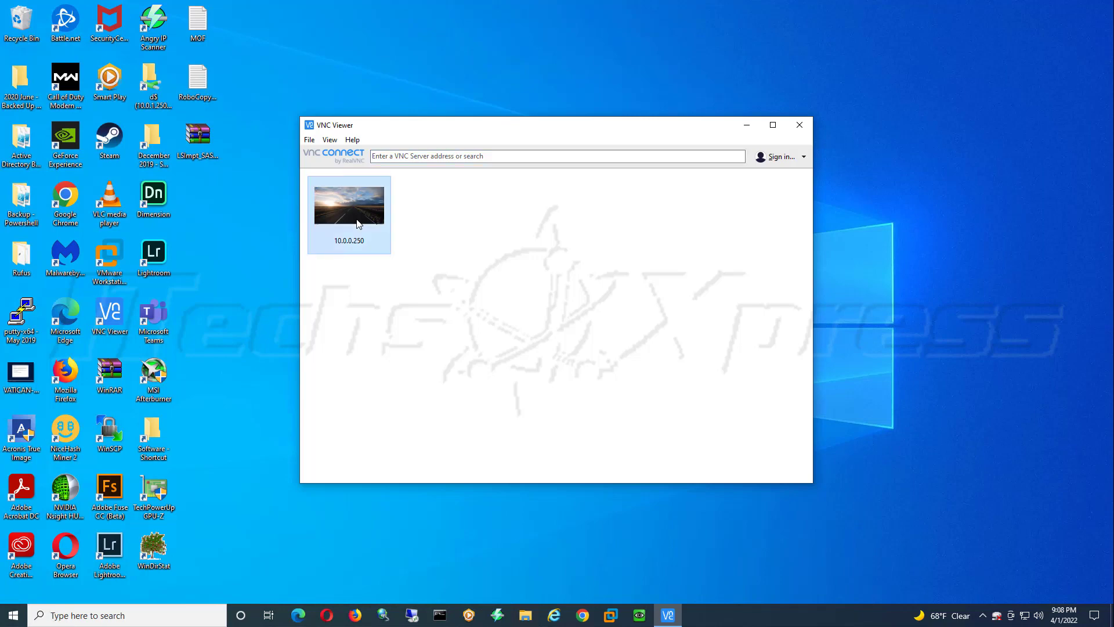
double_click(358, 224)
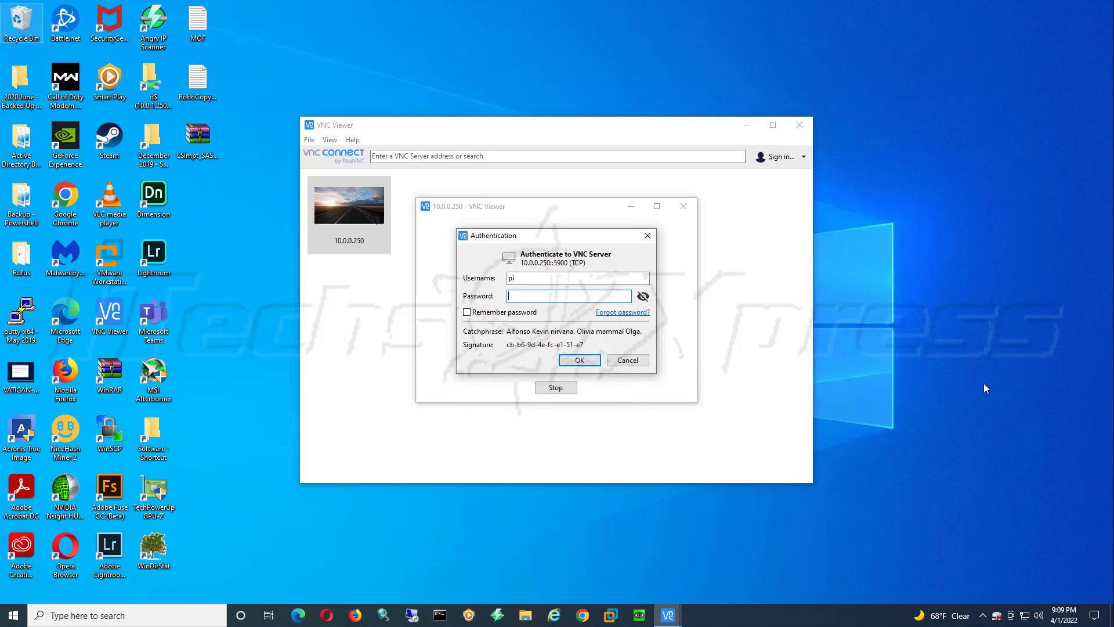
Step: Log in with the account password, enlarge and reposition the Pi desktop window, and pin PuTTY
key("ctrl+v")
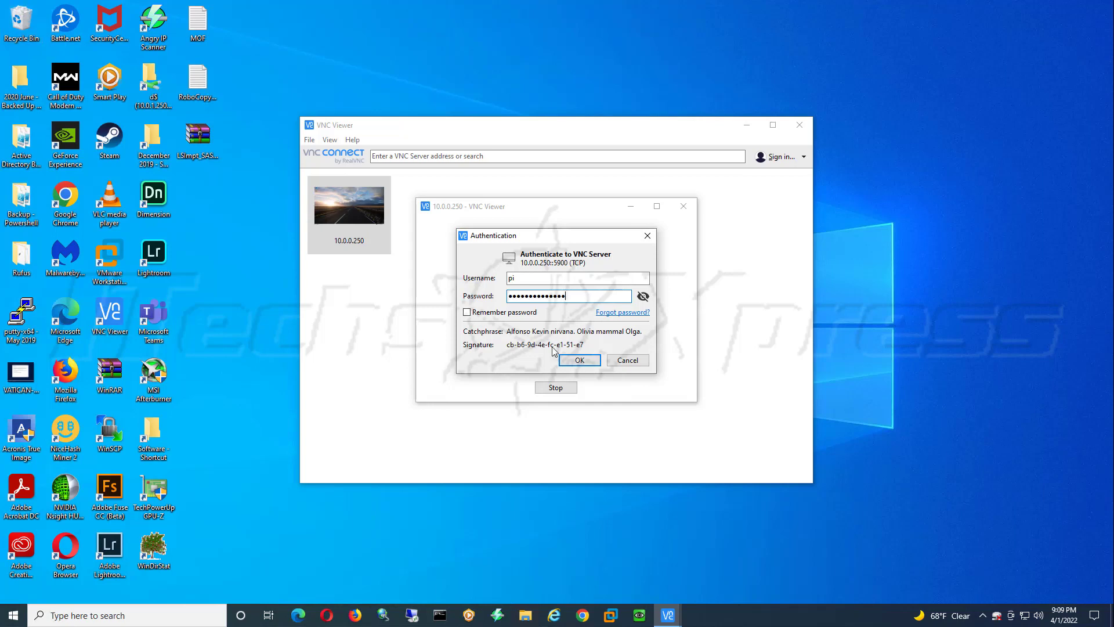
left_click(581, 361)
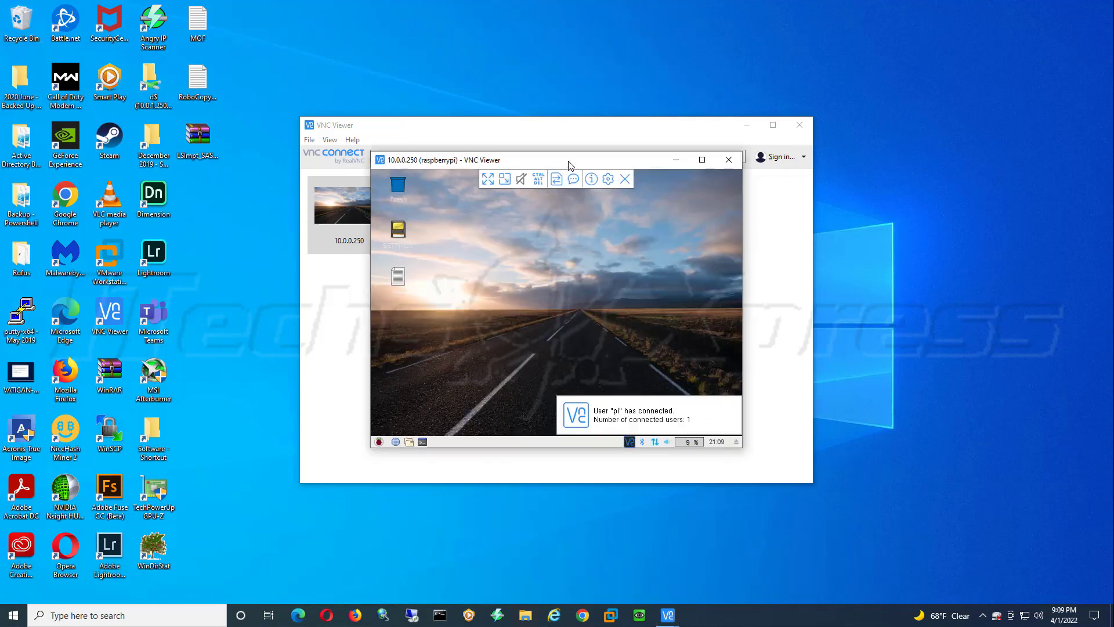
left_click_drag(736, 431, 914, 556)
left_click_drag(583, 161, 549, 121)
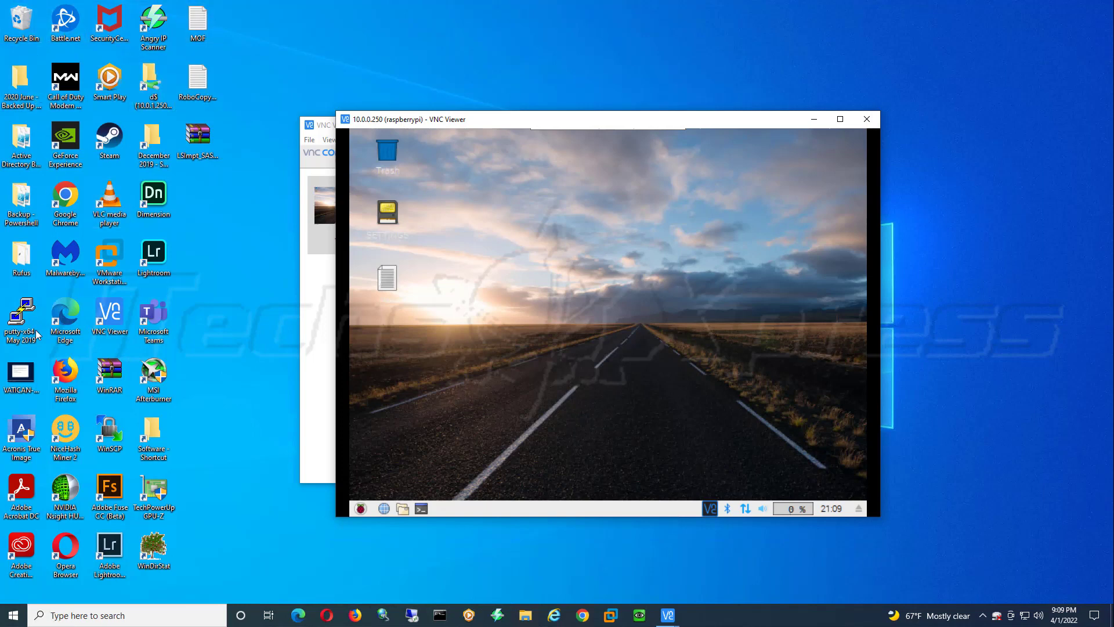
left_click_drag(23, 334, 696, 617)
Step: Open a PuTTY SSH session to 10.0.0.250 and enter the login name pi
left_click(697, 615)
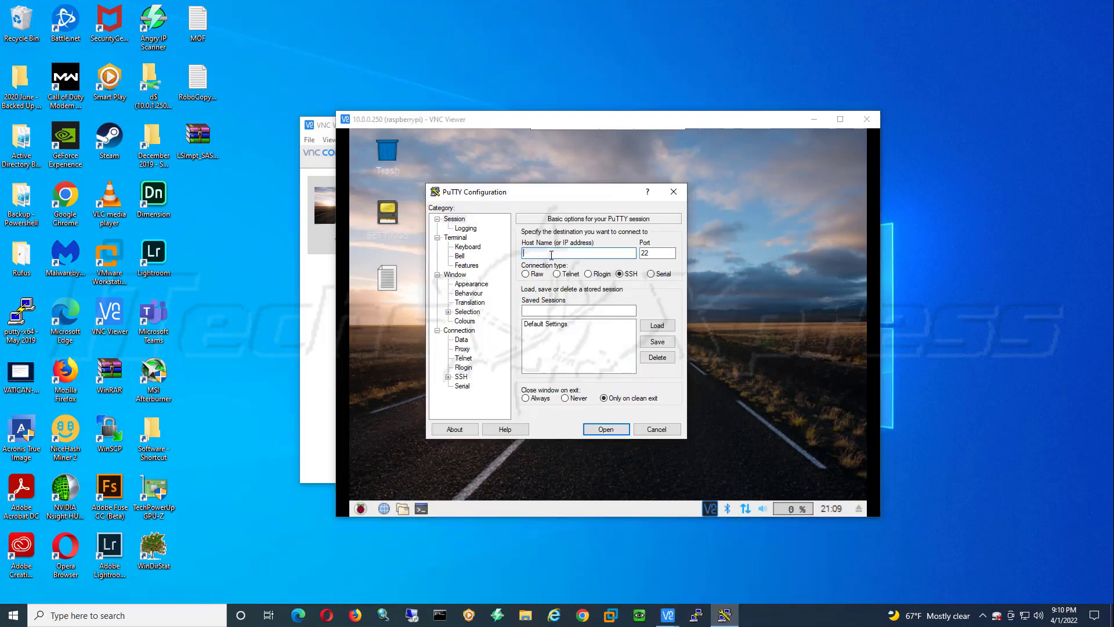
type("10.0.0.250")
left_click(620, 431)
type("pi")
key("Return")
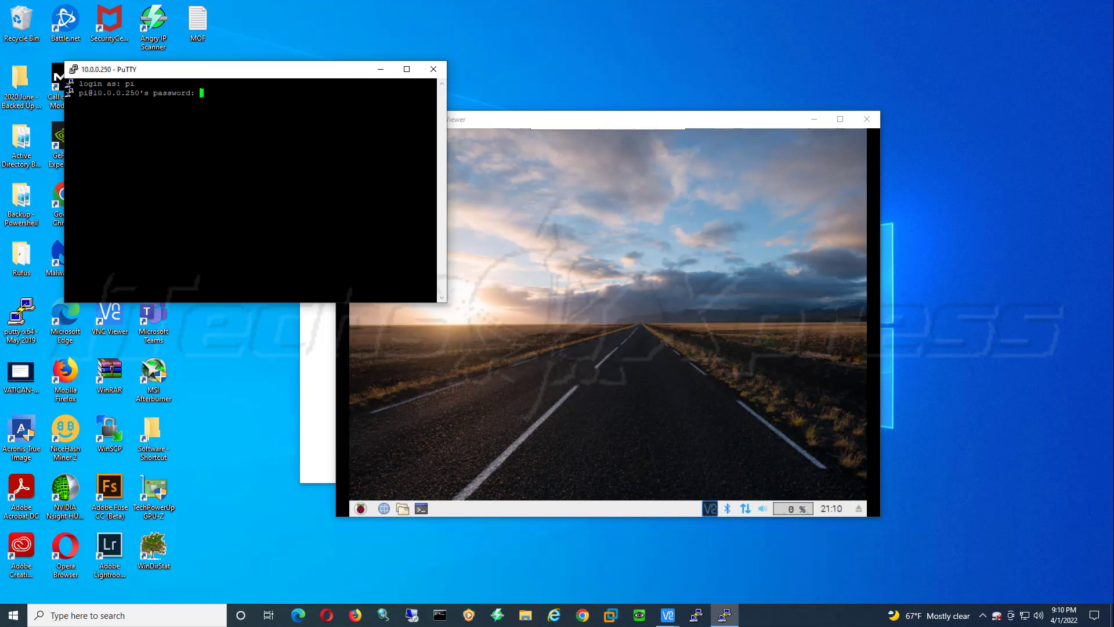
Step: Enter the account password in PuTTY, retrying after the first denied attempt, to reach the shell
left_click(75, 71)
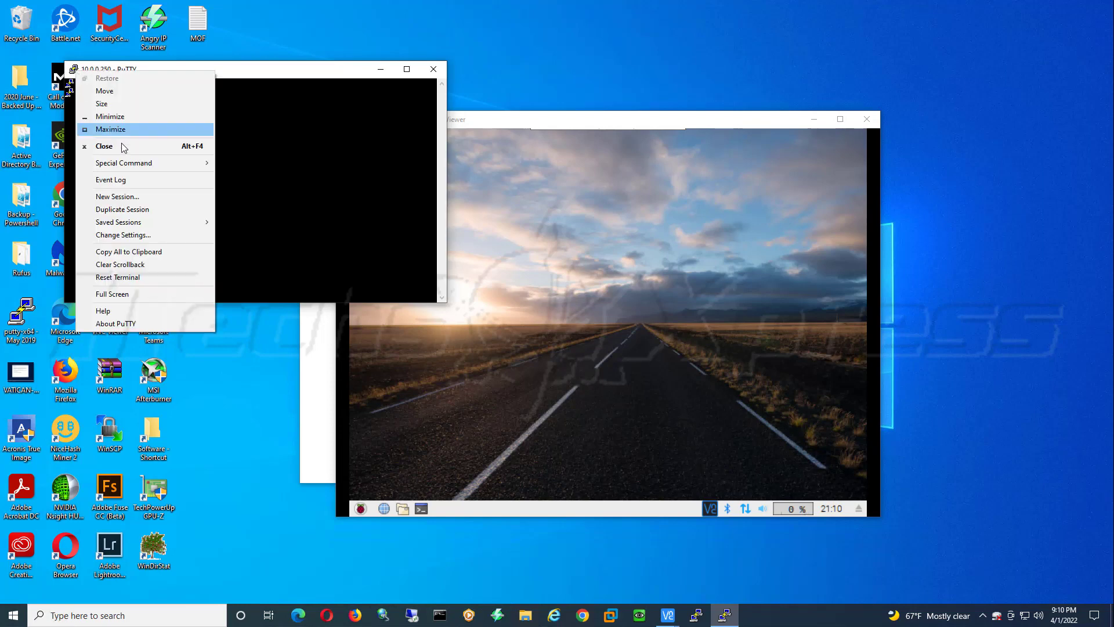
mouse_move(132, 167)
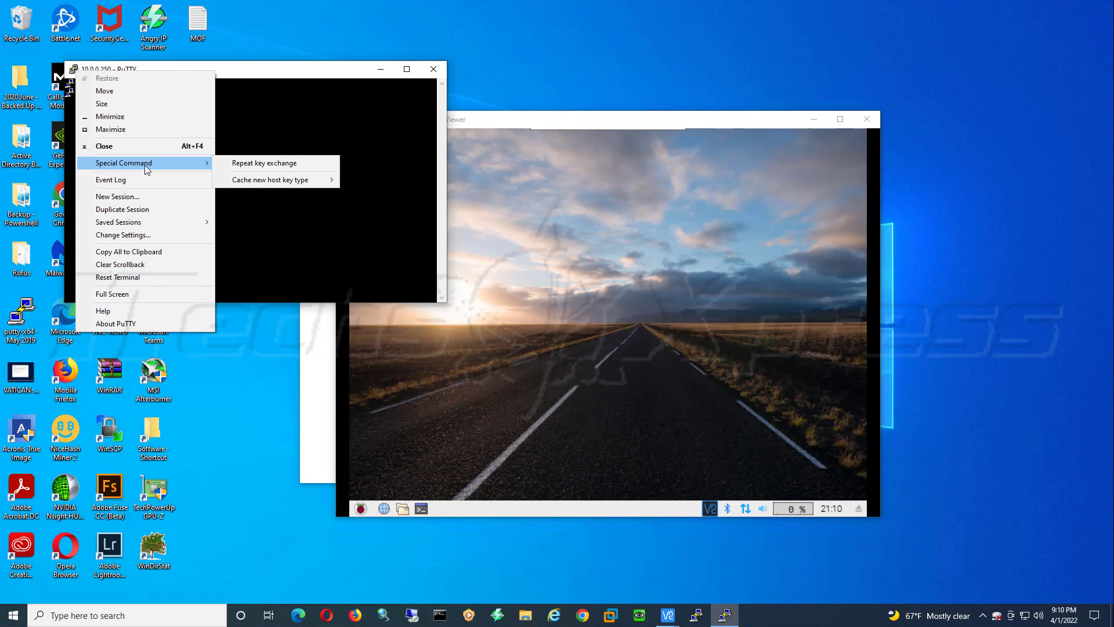
left_click(222, 71)
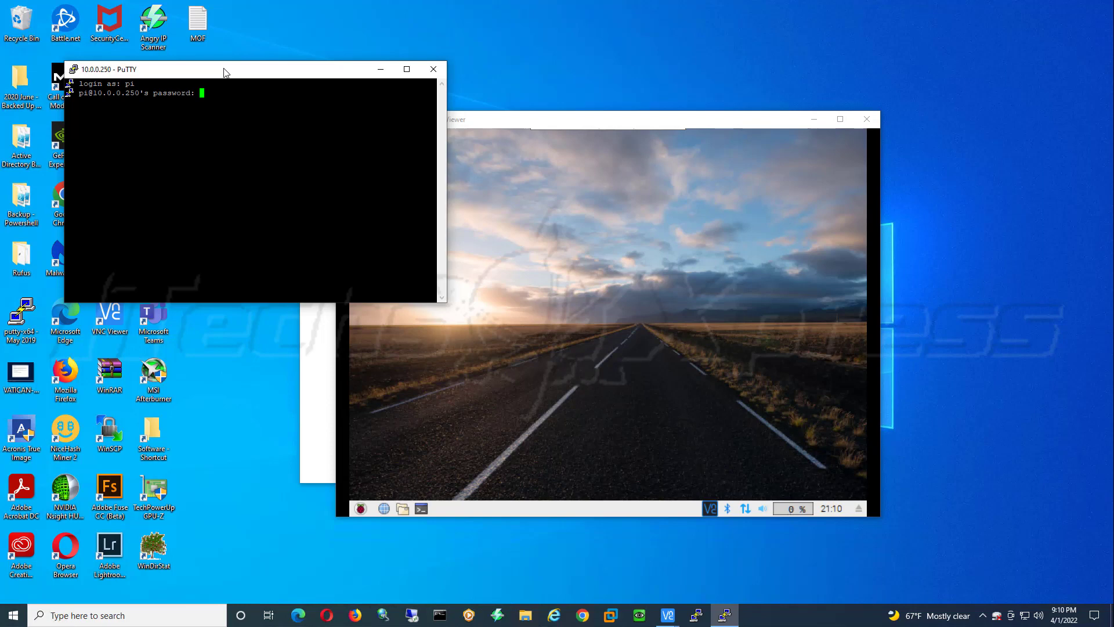
key("Return")
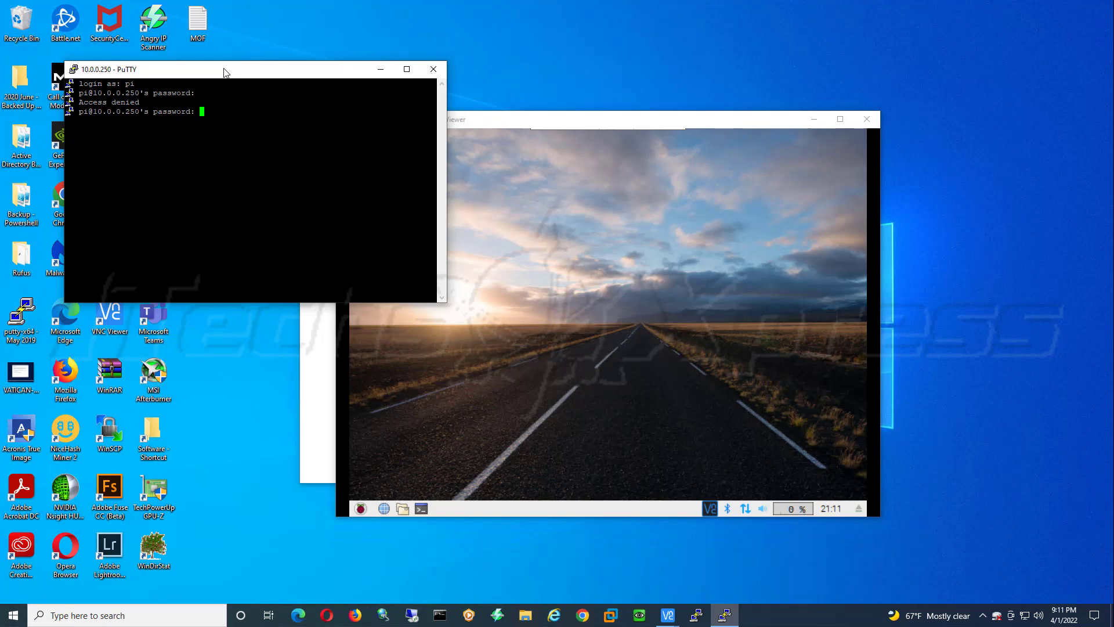
key("Return")
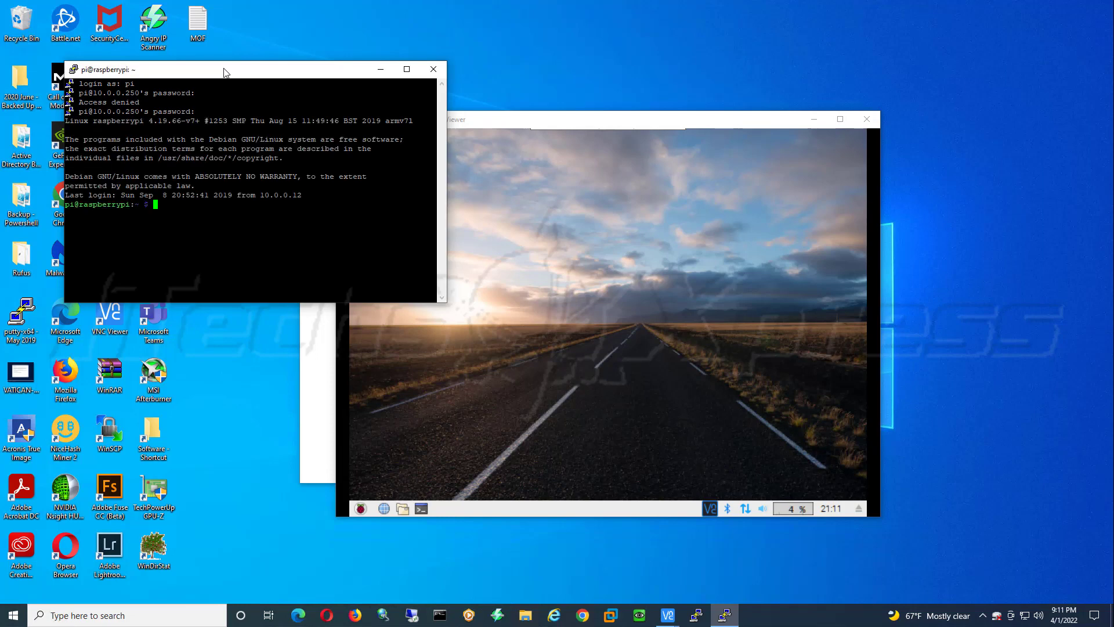
Step: Run sudo apt-get update in the PuTTY session to fetch the Pi's package lists
left_click_drag(302, 65, 488, 34)
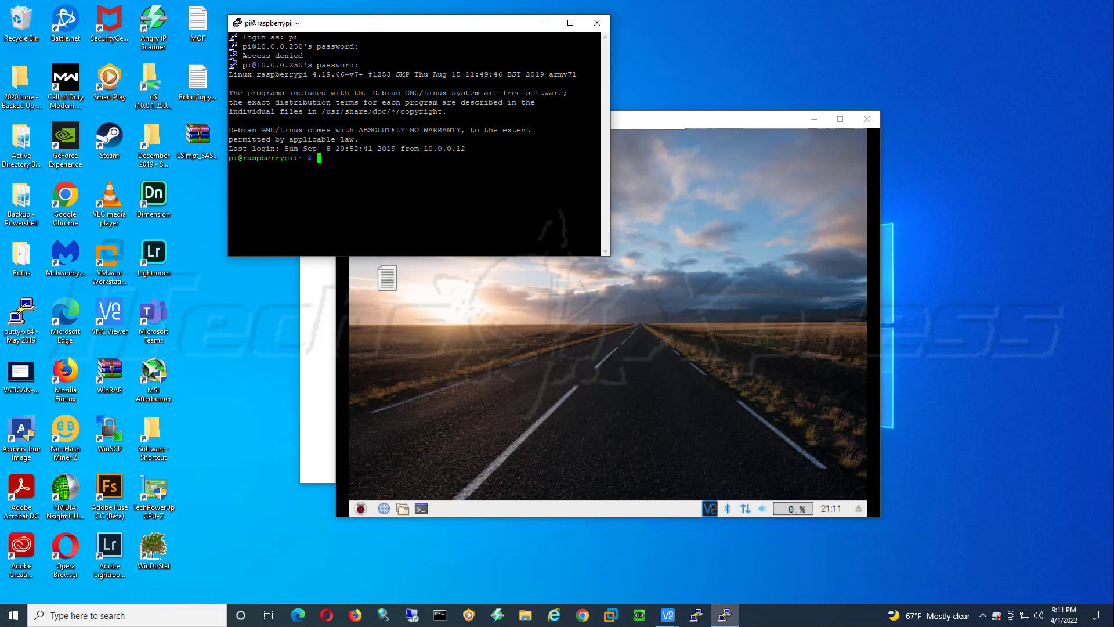
type("sudo apt-get update")
key("Return")
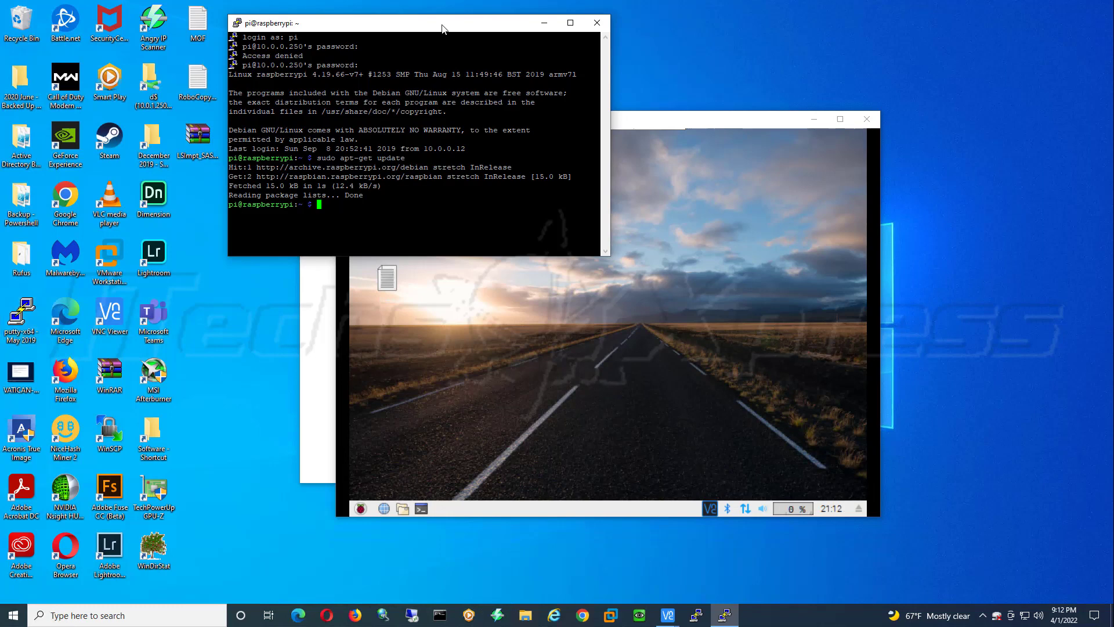
Step: Run sudo apt-get upgrade on the Pi, which reports 0 packages upgraded
type("sudo apt-get upgrade")
key("Return")
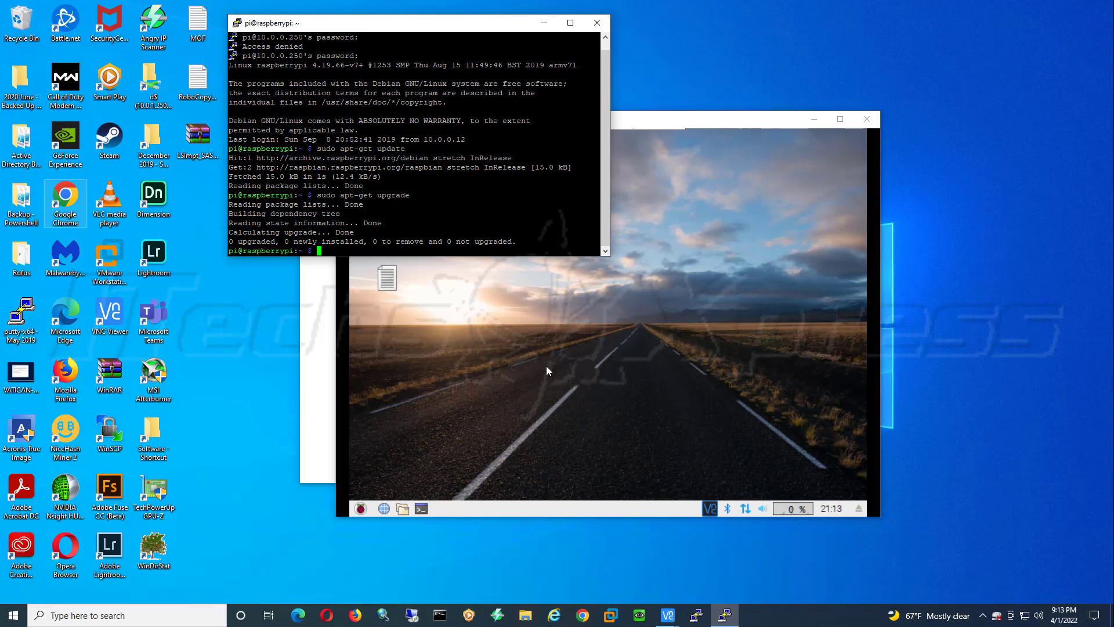
Step: On the Pi desktop, dismiss the browser's memory error, then view and close the SETTINGS drive
left_click(549, 323)
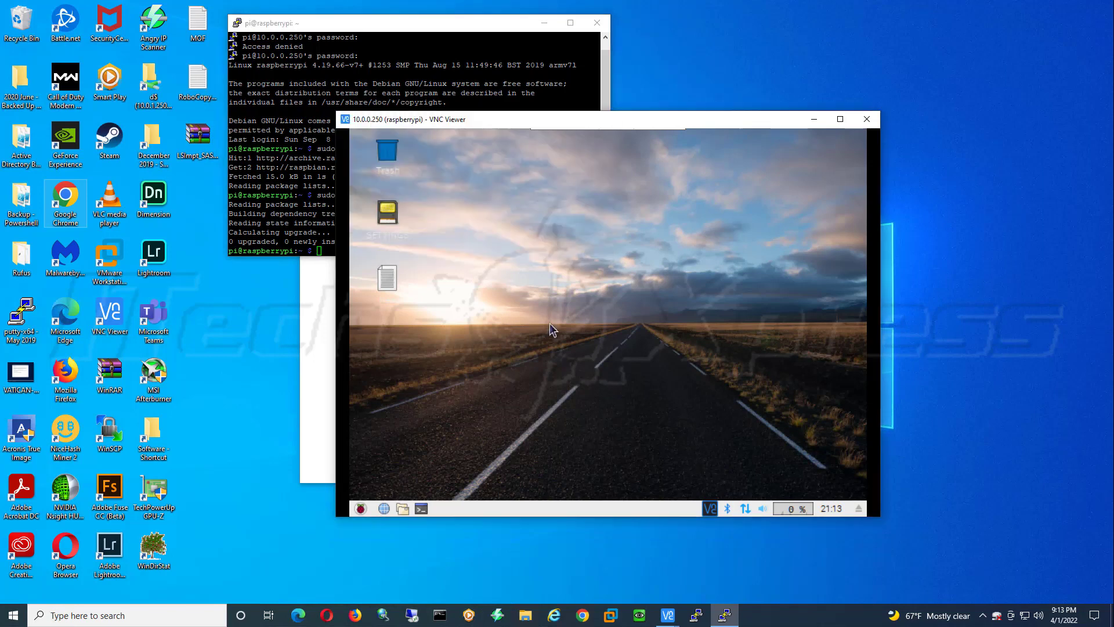
left_click(385, 512)
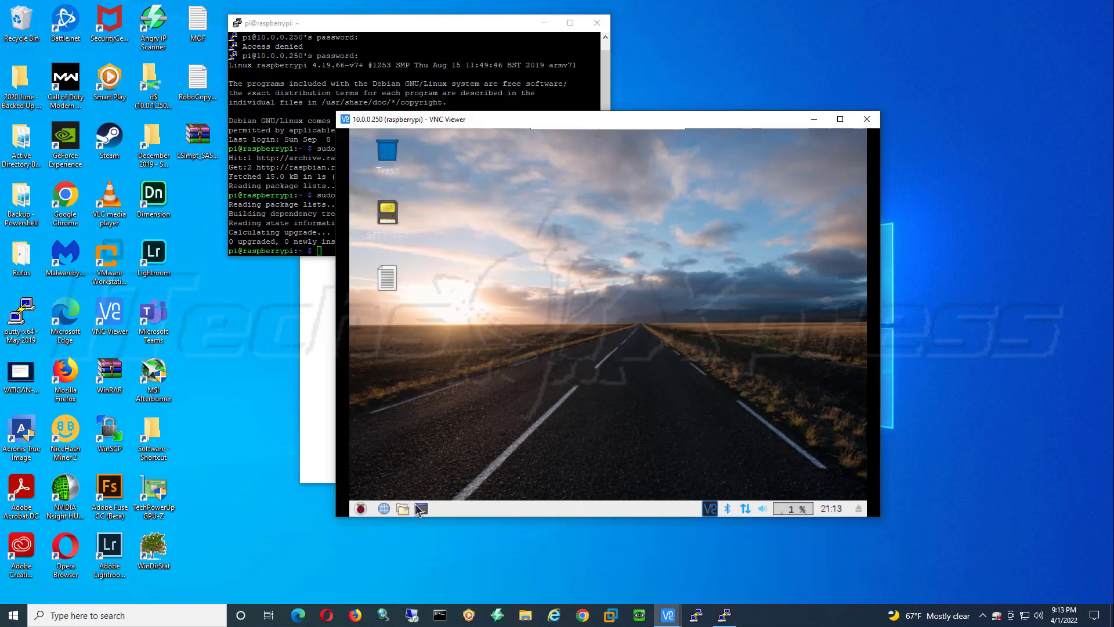
left_click(674, 353)
double_click(394, 230)
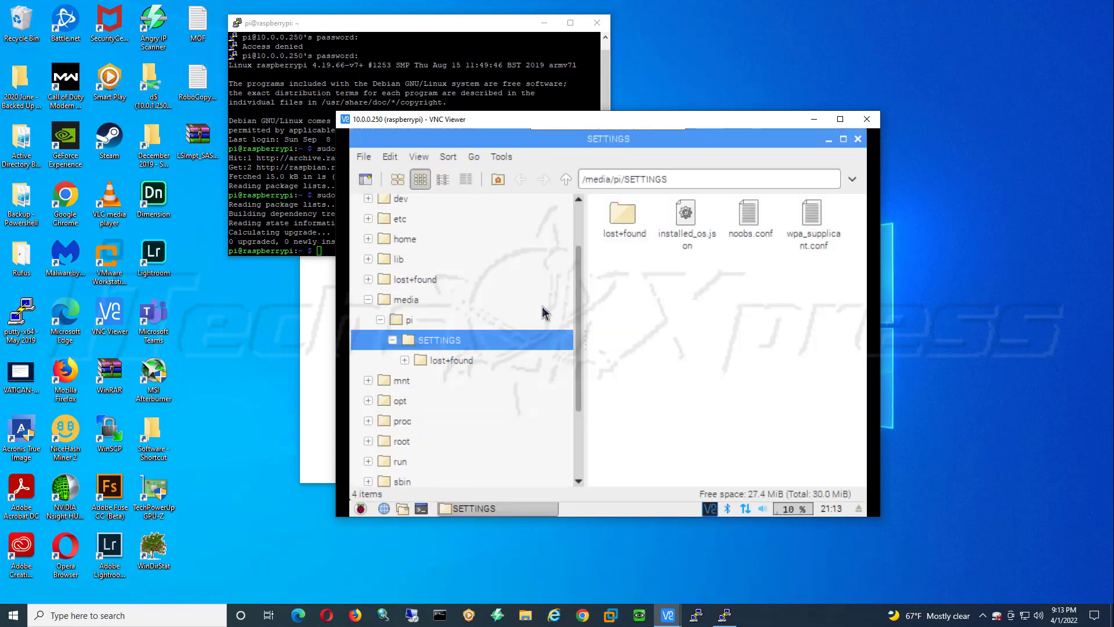
left_click(857, 140)
Step: Try Terminal from Menu > Accessories and the taskbar, dismissing both Failed to fork errors, then reopen Menu
left_click(361, 509)
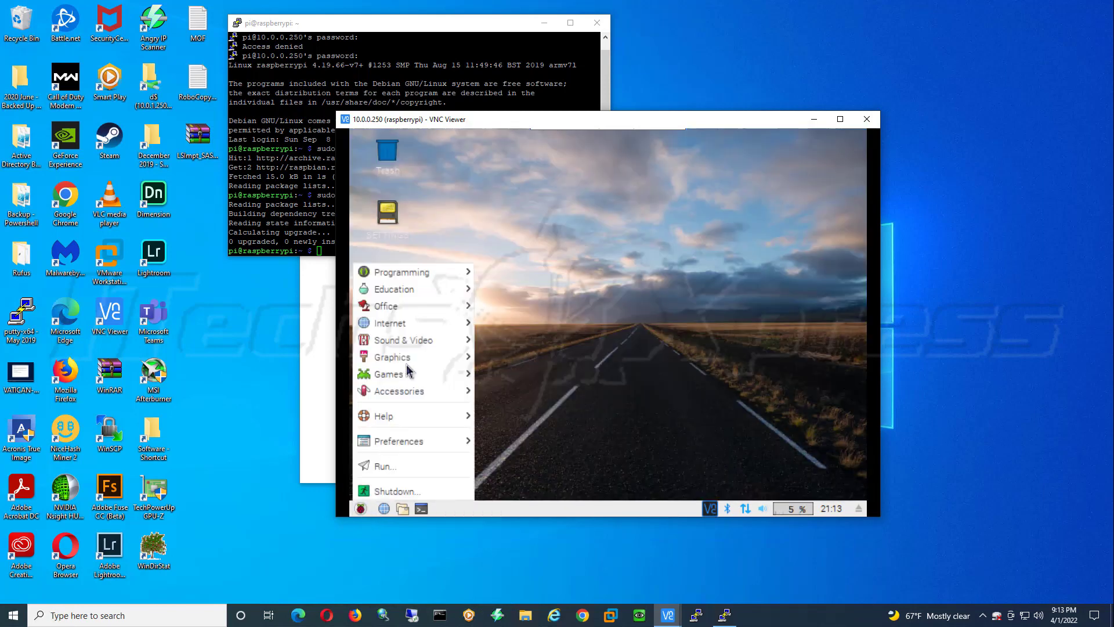
mouse_move(420, 390)
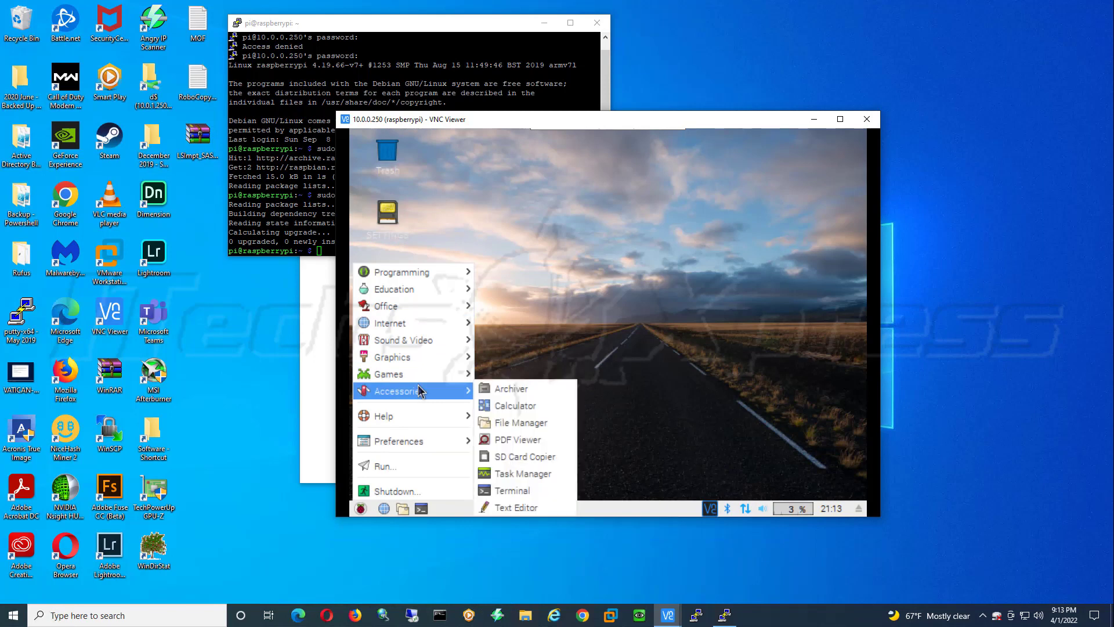
left_click(511, 490)
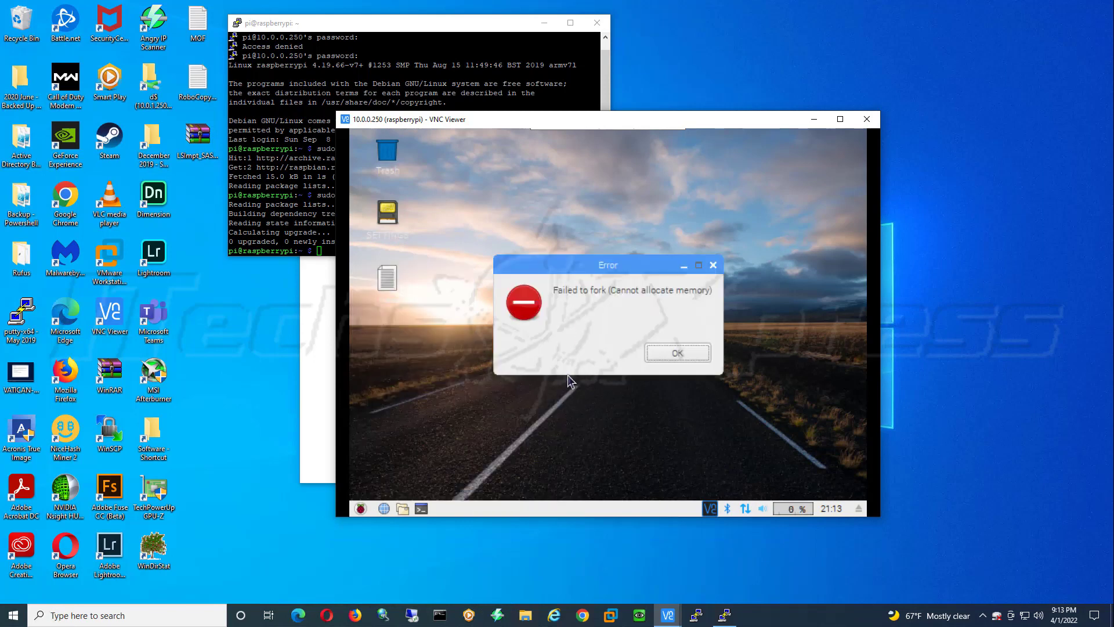
left_click(677, 353)
left_click(423, 509)
left_click(677, 354)
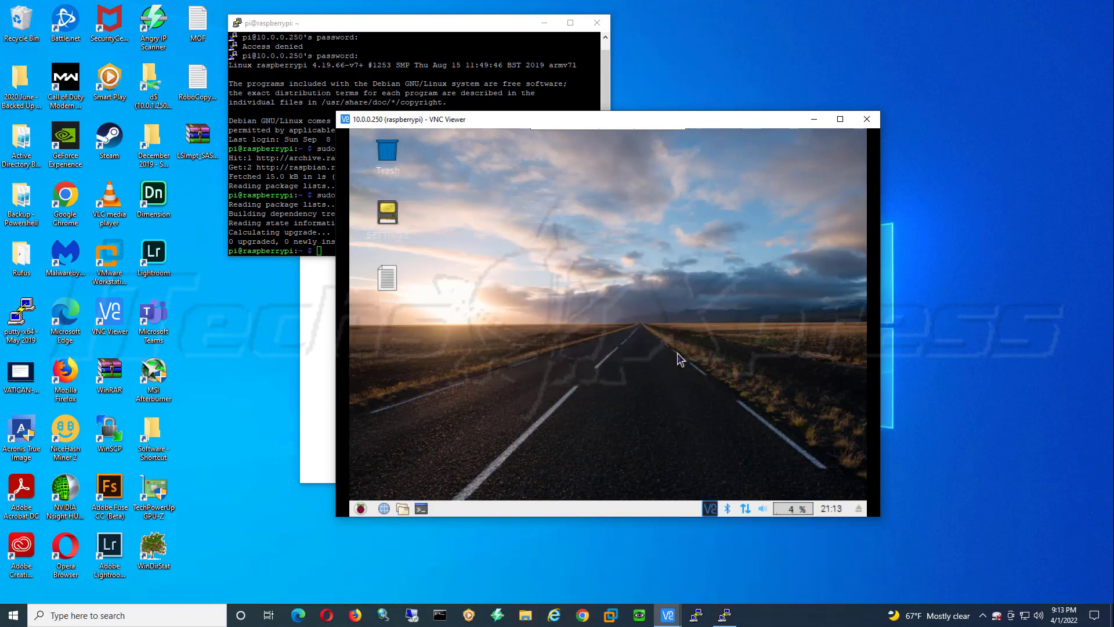
left_click(361, 508)
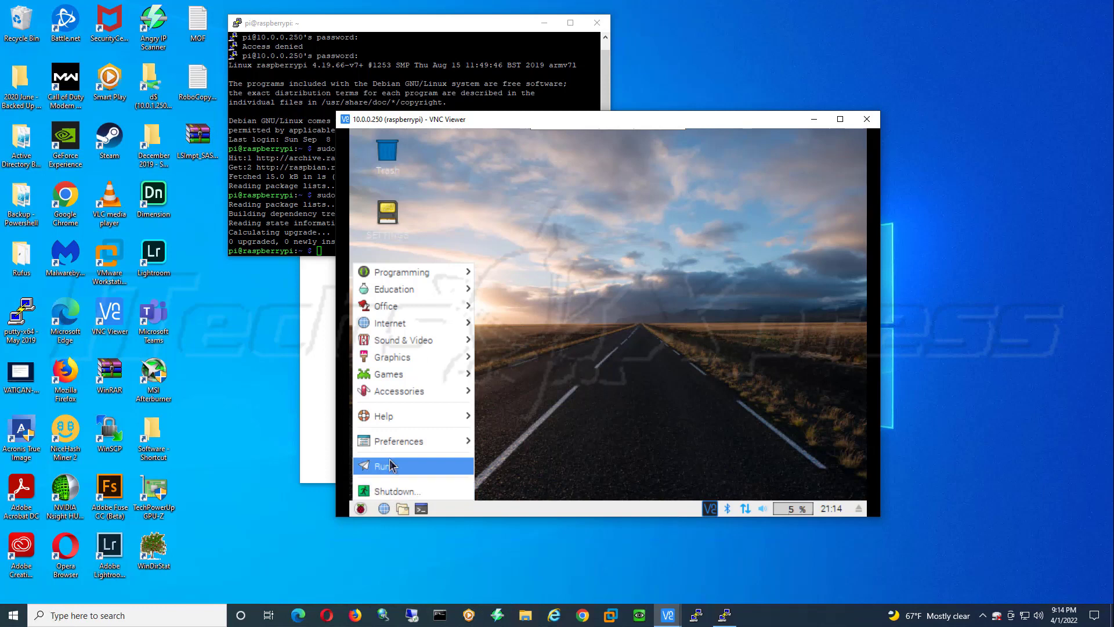
mouse_move(408, 391)
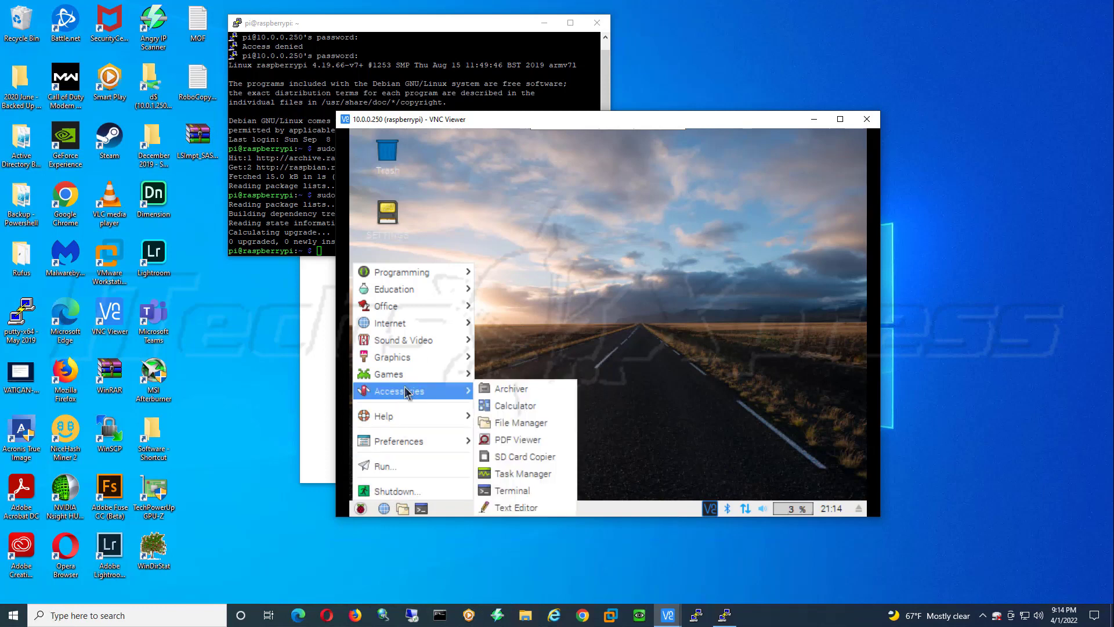
left_click(525, 492)
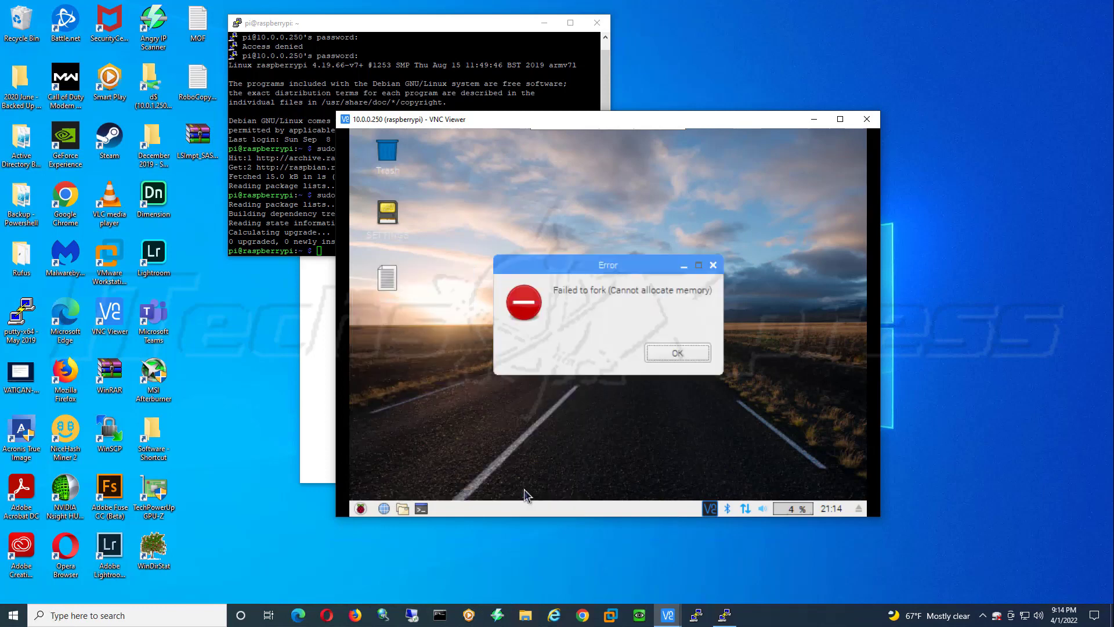
left_click(663, 355)
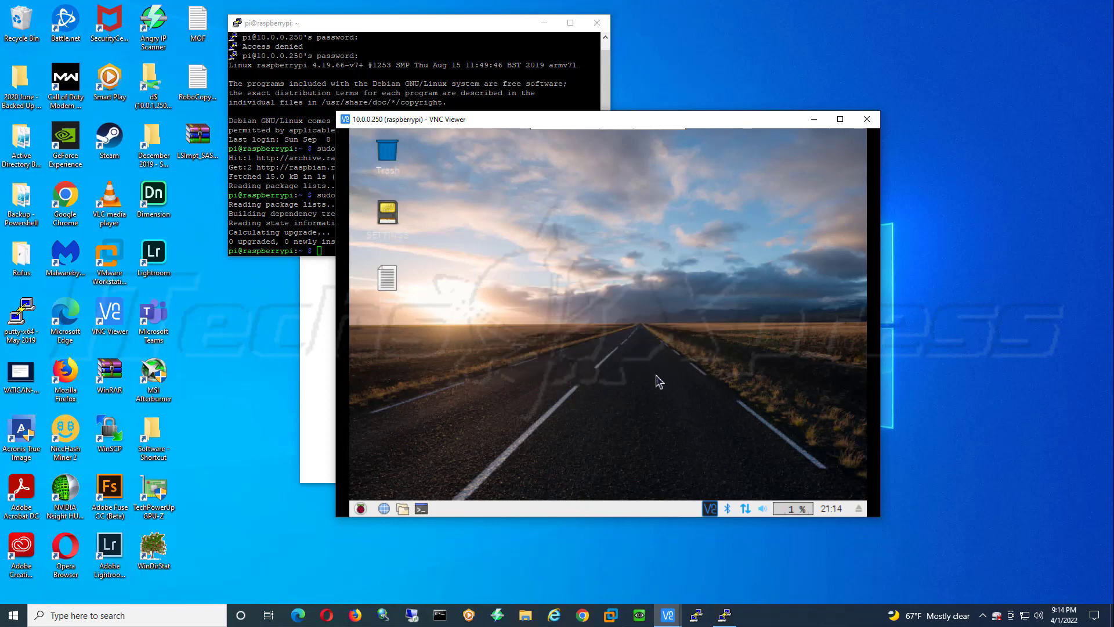
left_click(361, 508)
left_click(369, 492)
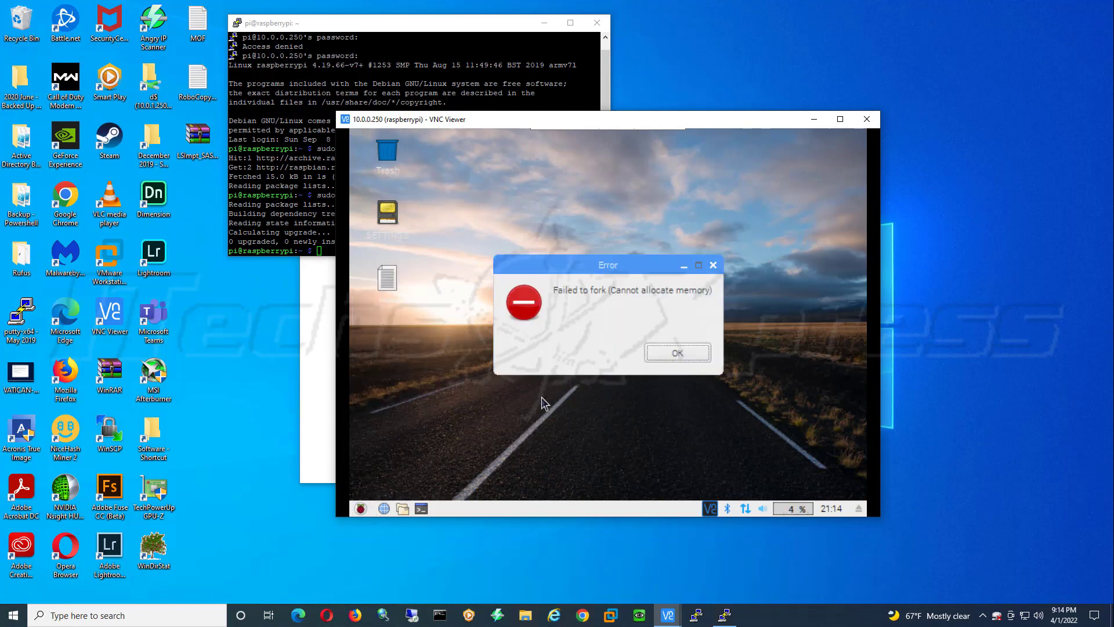
left_click(659, 355)
left_click(361, 509)
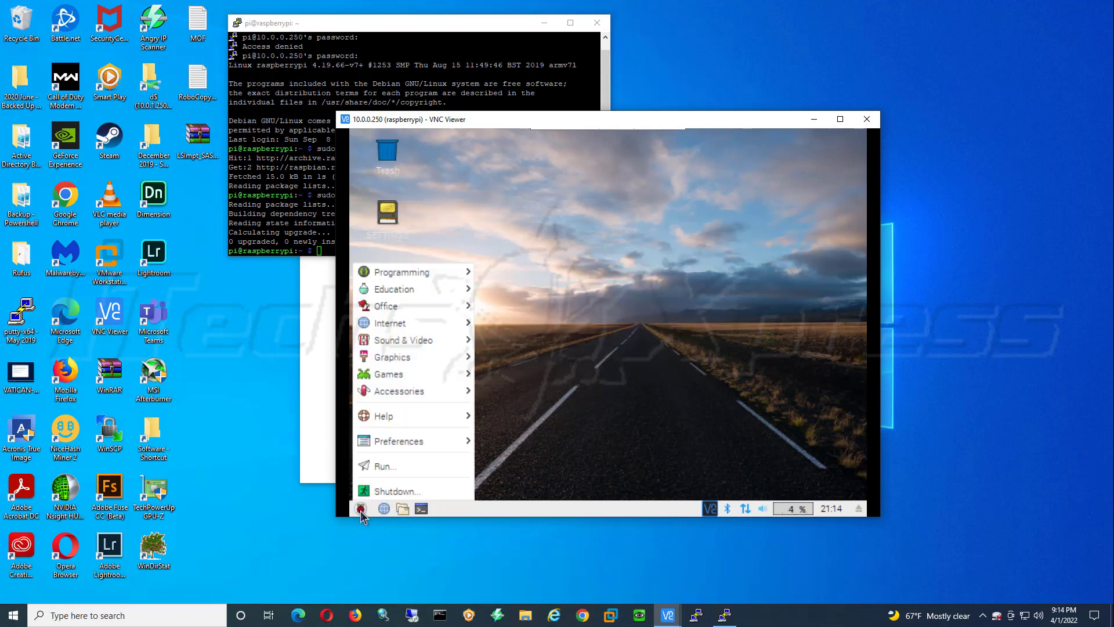
Step: Run reboot in the PuTTY session, which is refused without administrator rights
left_click(279, 227)
type("t")
key("BackSpace")
type("reboot")
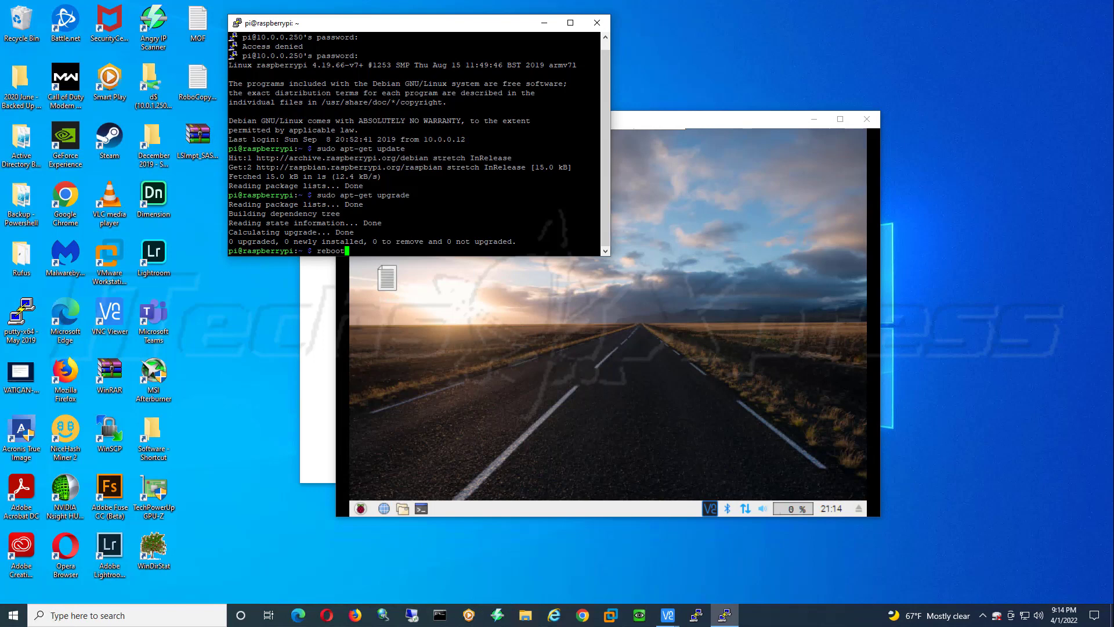
key("Return")
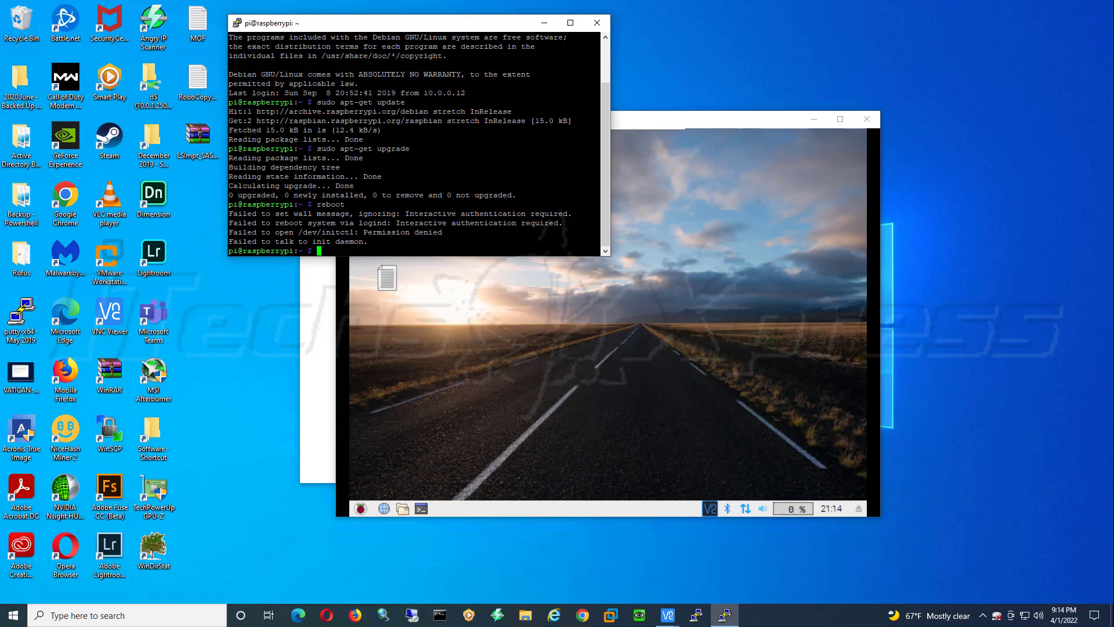
Step: Reboot the Pi with sudo reboot and dismiss the connection-closed error
type("sudo reboot")
key("Return")
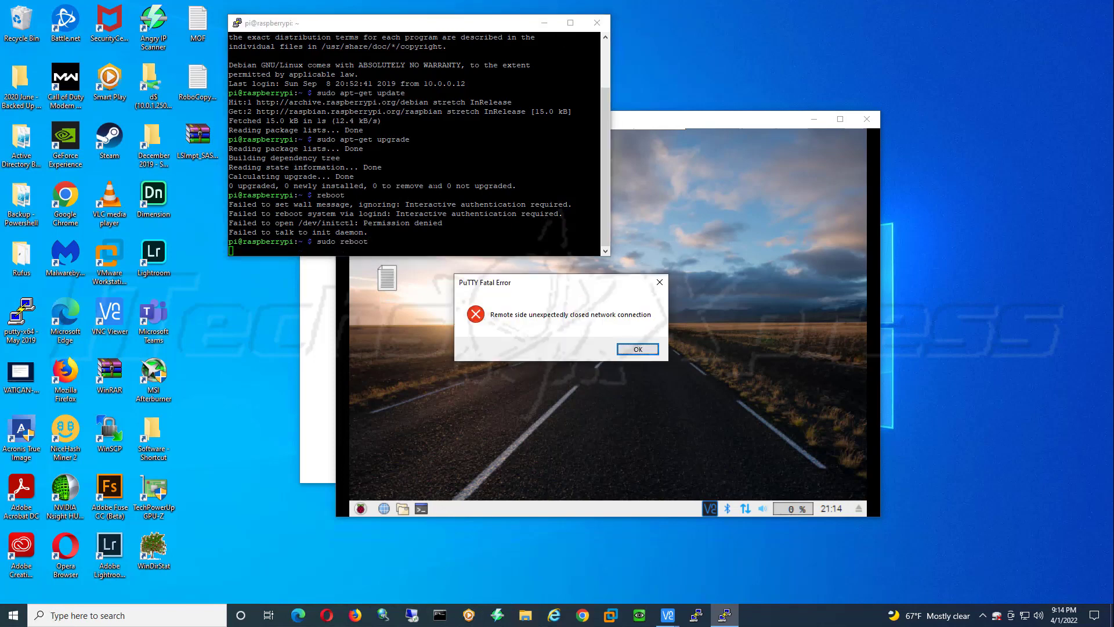
left_click(636, 348)
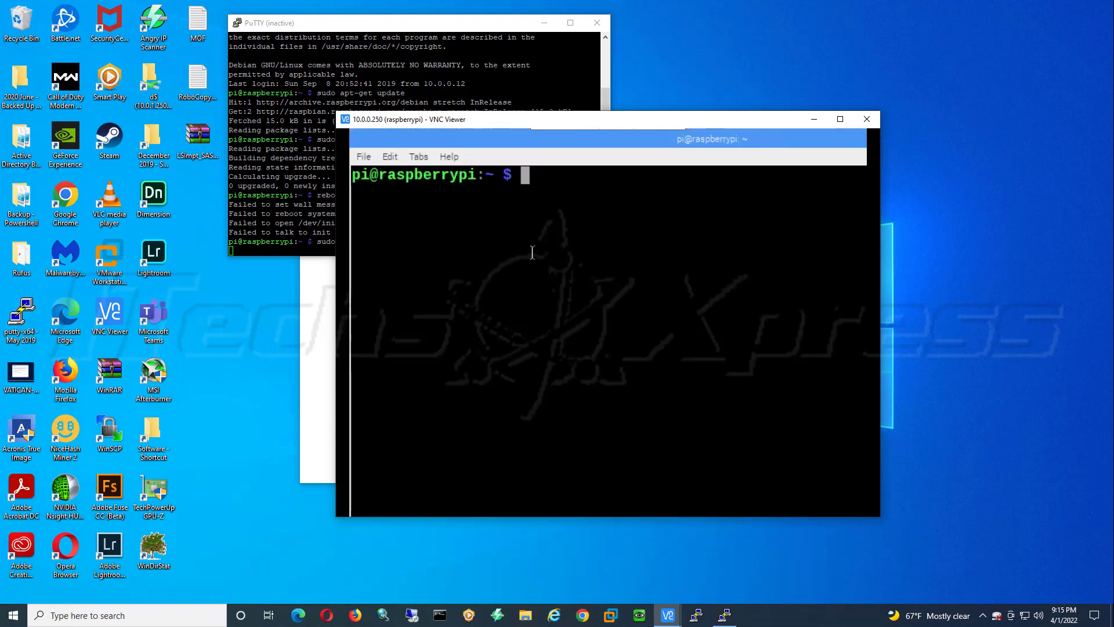
Step: Run sudo apt-get update in the Pi terminal
type("sudo")
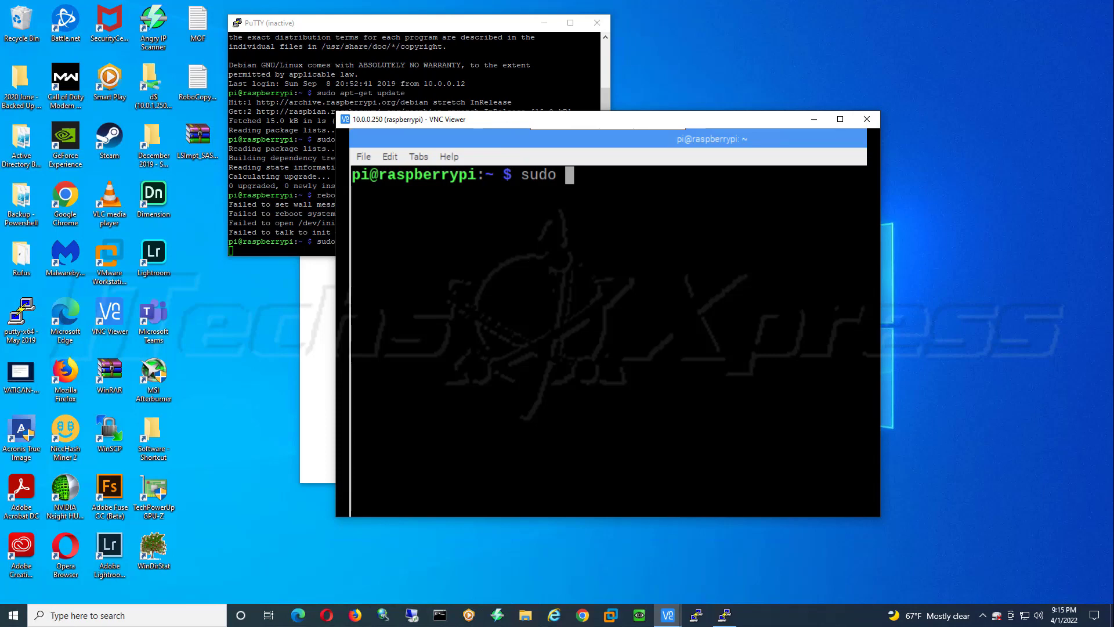
type("apt-get update")
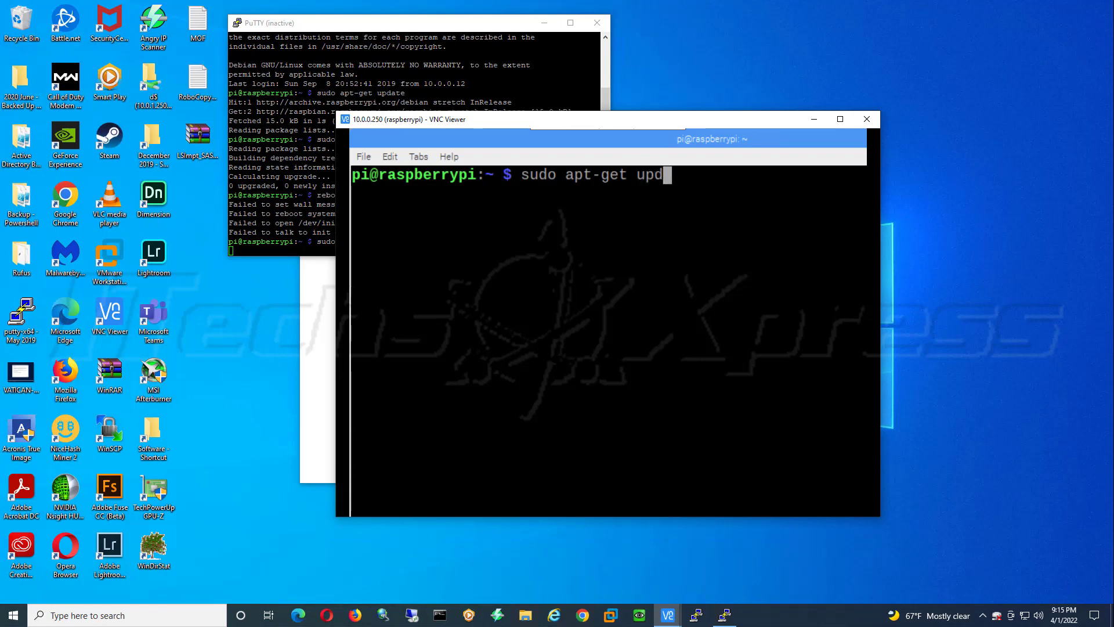
key("Return")
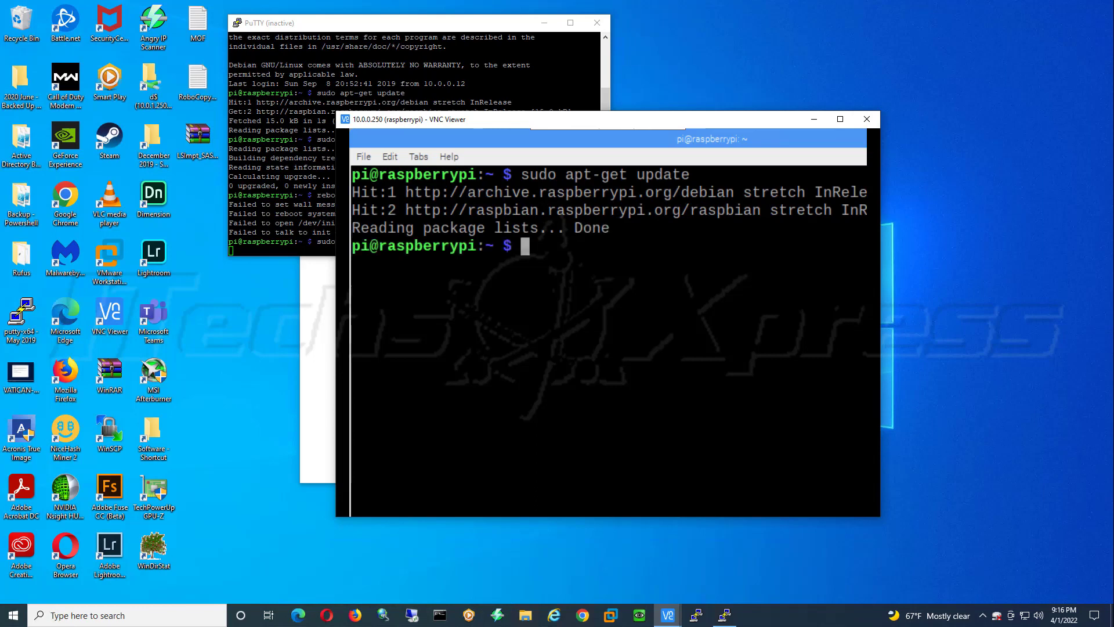
Step: Edit the recalled command into sudo apt-get upgrade and run it
key("Up")
key("BackSpace")
key("BackSpace")
key("BackSpace")
key("BackSpace")
key("BackSpace")
type("pgrat")
key("BackSpace")
type("de")
key("Return")
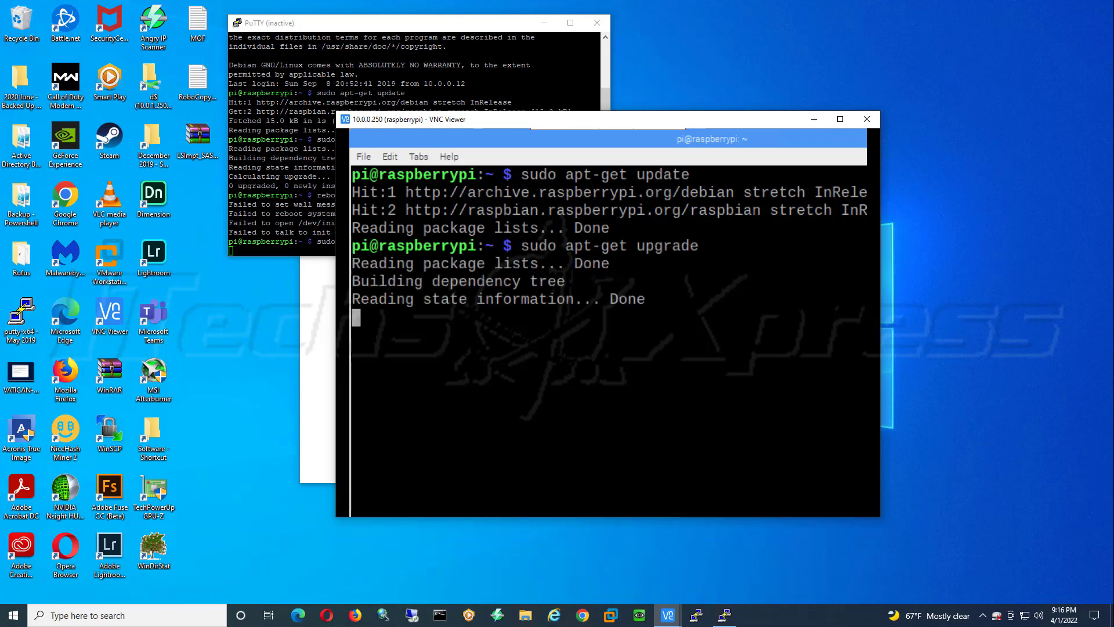